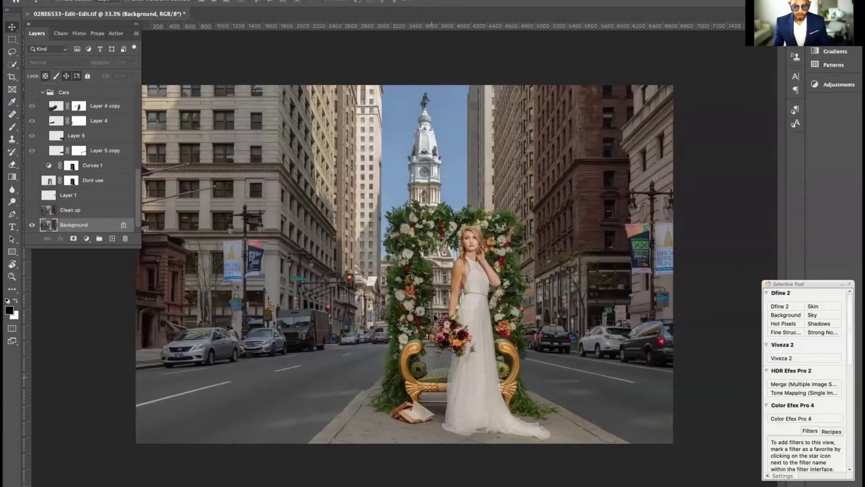
Toggle the Clean up layer to compare the street with and without the right-side banners.
{"action": "left_click", "coordinate": [33, 213]}
{"action": "left_click", "coordinate": [33, 210]}
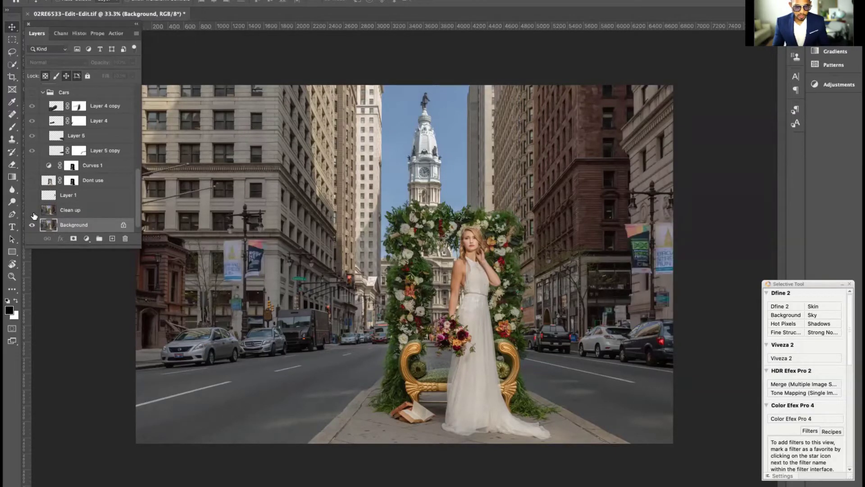
{"action": "left_click", "coordinate": [33, 211]}
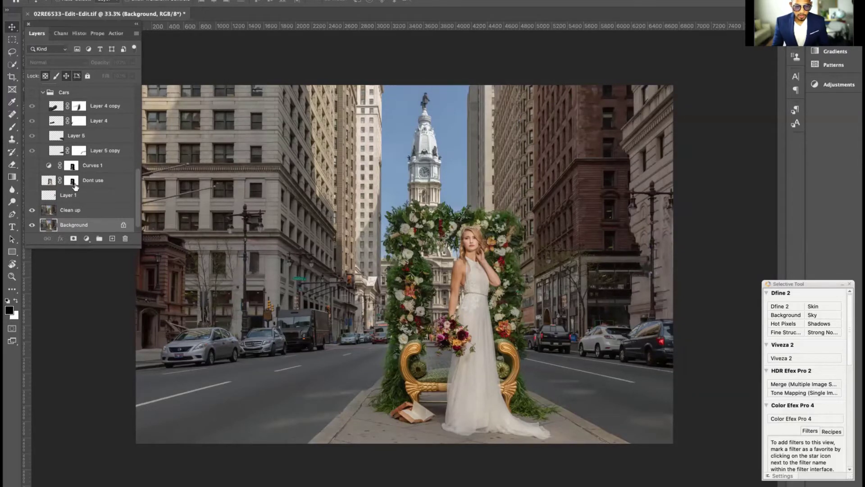
{"action": "left_click", "coordinate": [12, 140]}
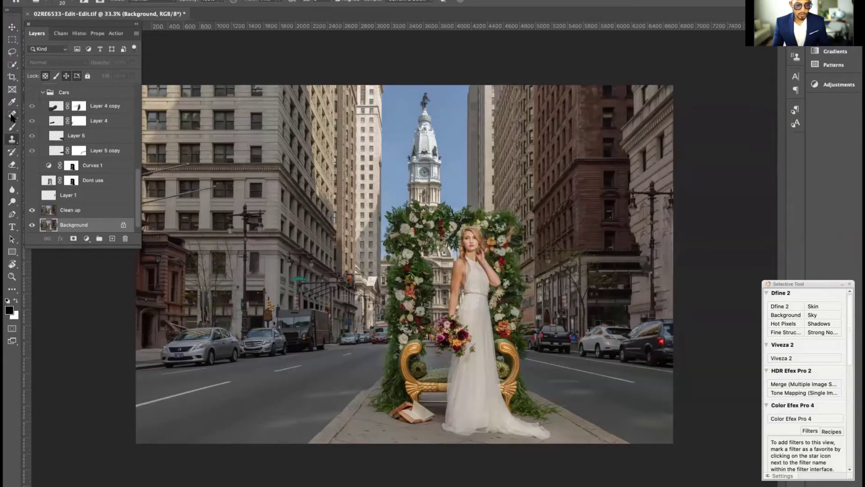
{"action": "left_click", "coordinate": [12, 115]}
{"action": "left_click", "coordinate": [12, 116]}
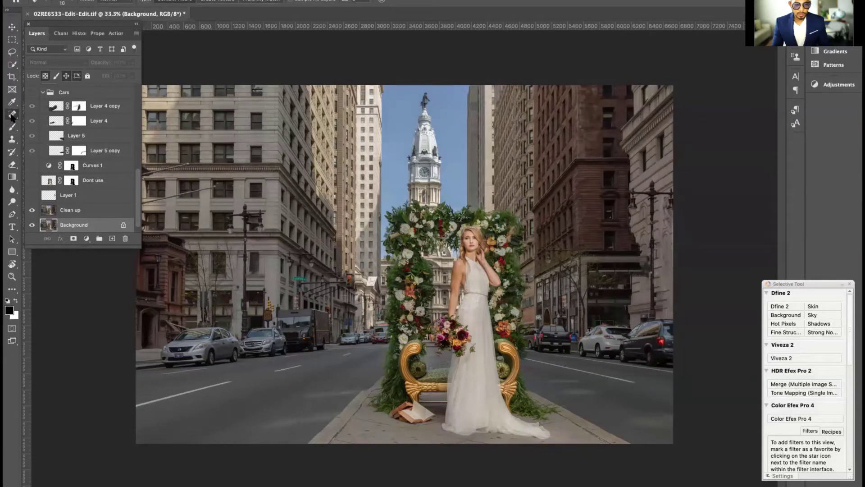
Show Layer 1's retouching near the right lamp post, comparing it on and off.
{"action": "left_click", "coordinate": [33, 197]}
{"action": "left_click", "coordinate": [33, 196]}
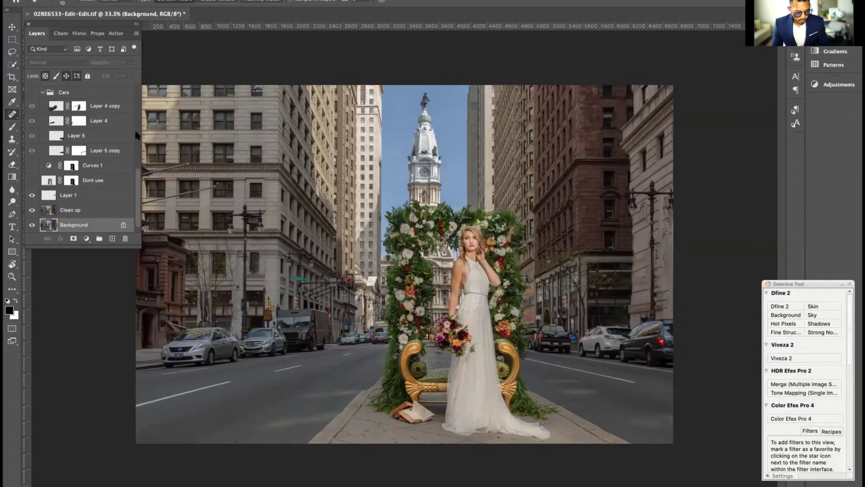
{"action": "left_click", "coordinate": [13, 26]}
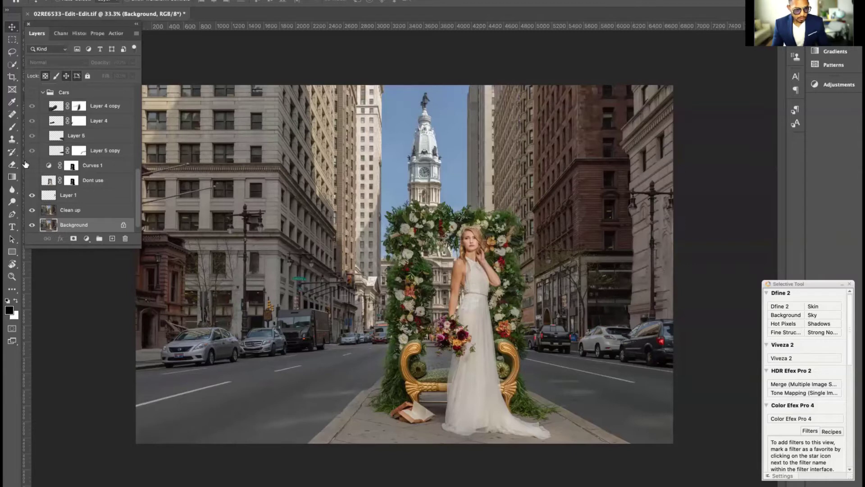
{"action": "left_click", "coordinate": [32, 195]}
{"action": "left_click", "coordinate": [32, 195]}
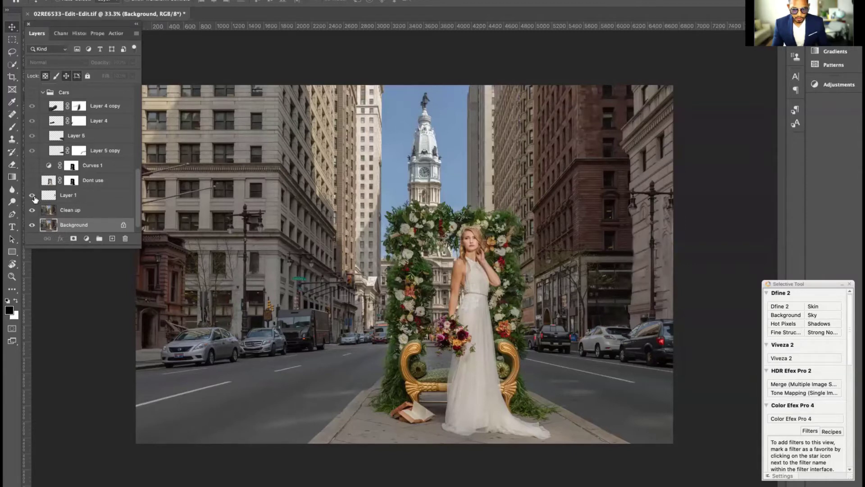
Hide the Dont use layer and enable Curves 1 to darken the surroundings.
{"action": "left_click", "coordinate": [50, 181]}
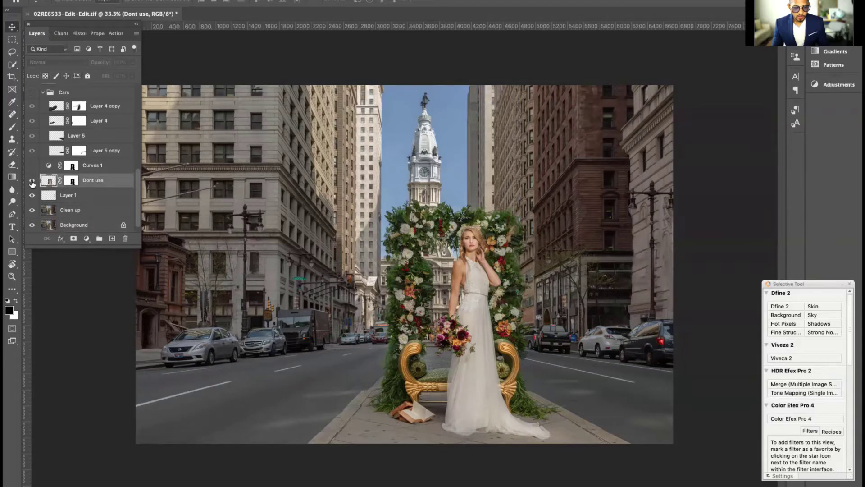
{"action": "left_click", "coordinate": [32, 180]}
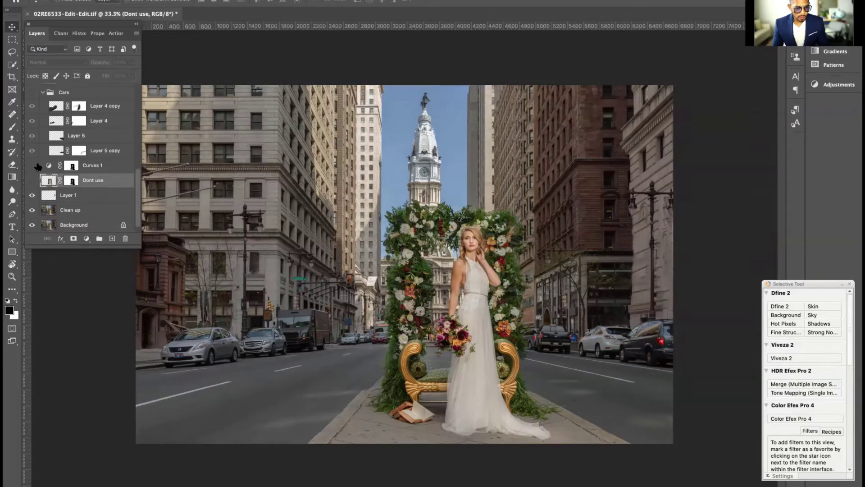
{"action": "left_click", "coordinate": [108, 167]}
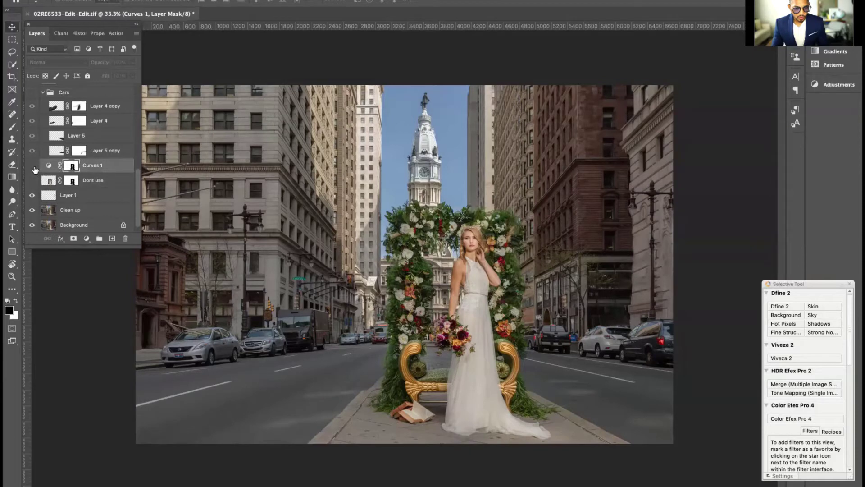
{"action": "left_click", "coordinate": [32, 166]}
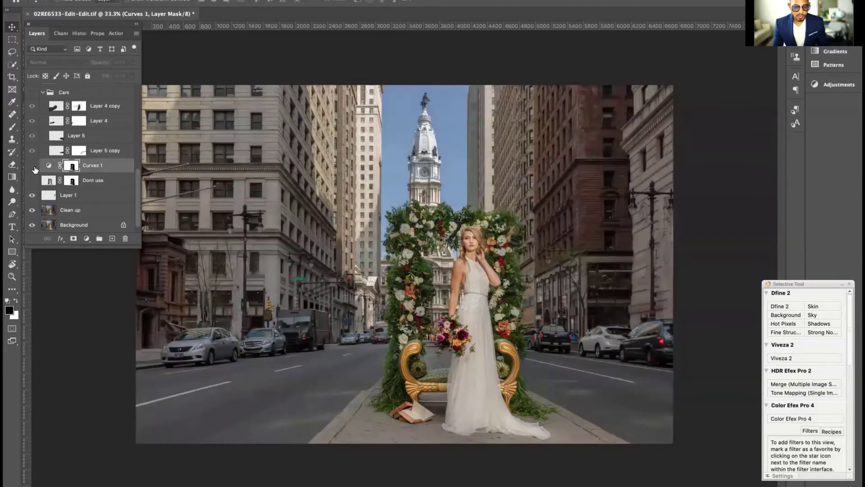
{"action": "left_click", "coordinate": [32, 165]}
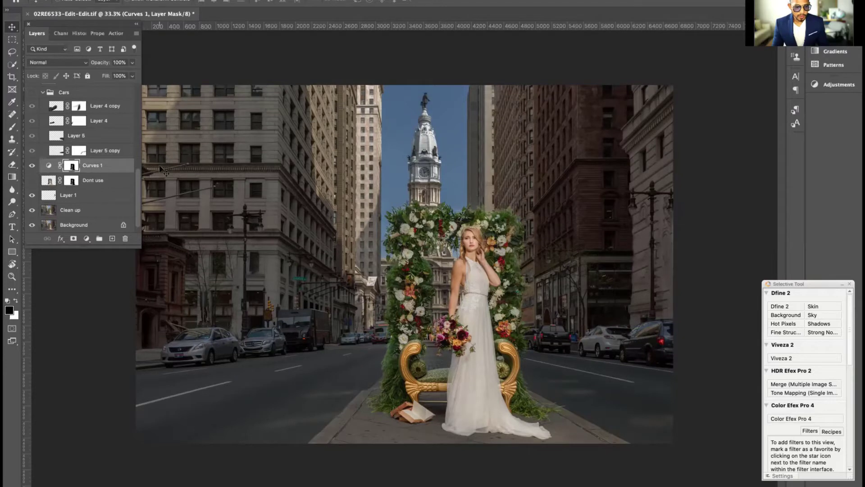
{"action": "left_click", "coordinate": [47, 153]}
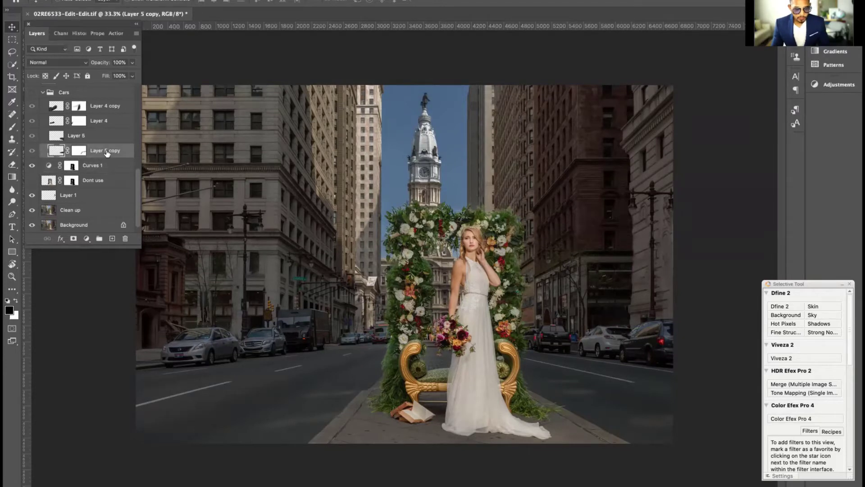
{"action": "left_click", "coordinate": [34, 151], "text": "alt"}
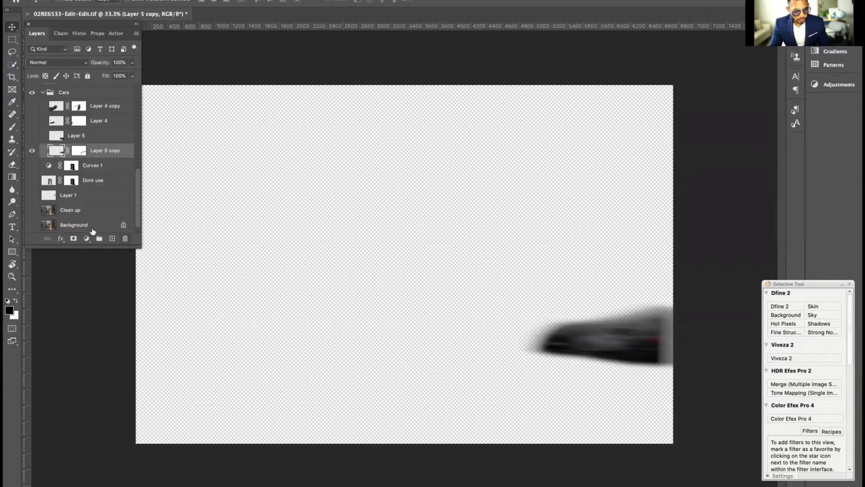
{"action": "left_click", "coordinate": [31, 151]}
{"action": "left_click_drag", "start_coordinate": [33, 172], "coordinate": [31, 226]}
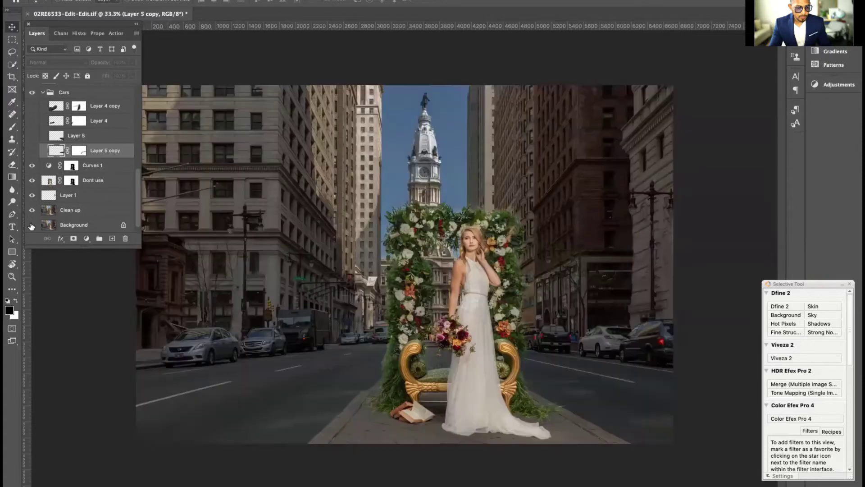
{"action": "left_click", "coordinate": [92, 167]}
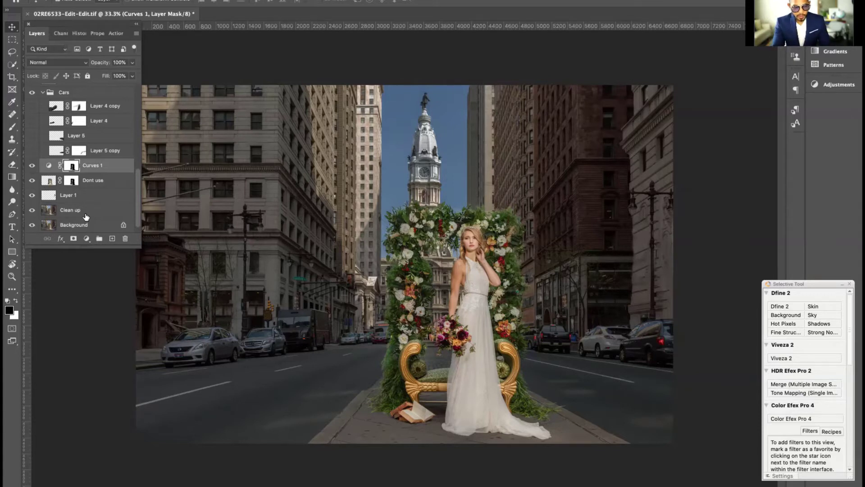
Stamp all visible layers into Layer 6 and compare it with Layer 5 copy's blurred cars.
{"action": "key", "text": "ctrl+alt+shift+e"}
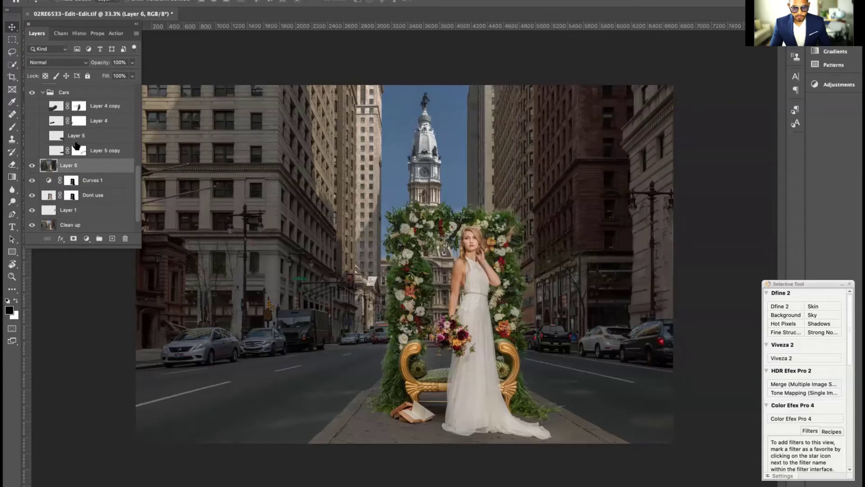
{"action": "left_click", "coordinate": [32, 151]}
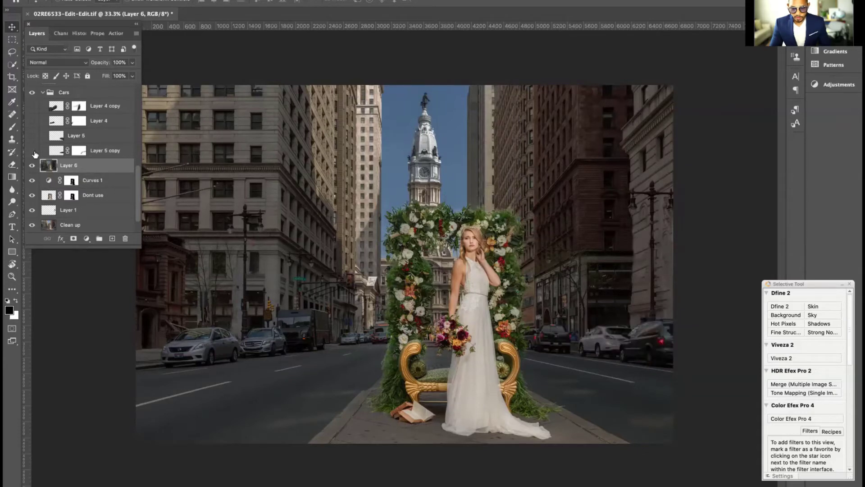
{"action": "left_click", "coordinate": [33, 151]}
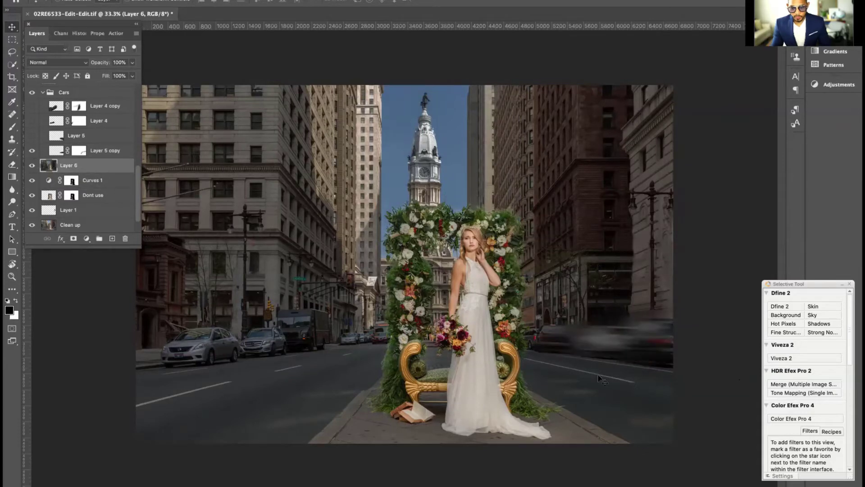
{"action": "left_click", "coordinate": [32, 150]}
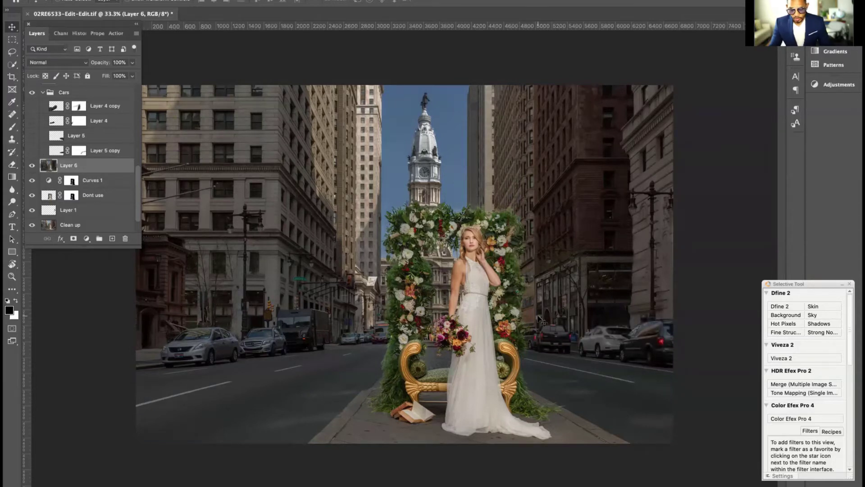
Choose the plain Lasso tool and start outlining the right-side parked cars.
{"action": "key", "text": "l"}
{"action": "right_click", "coordinate": [13, 53]}
{"action": "left_click", "coordinate": [50, 51]}
{"action": "mouse_move", "coordinate": [528, 328]}
{"action": "left_mouse_down"}
{"action": "mouse_move", "coordinate": [552, 316]}
{"action": "mouse_move", "coordinate": [674, 315]}
{"action": "mouse_move", "coordinate": [673, 380]}
{"action": "mouse_move", "coordinate": [562, 366]}
{"action": "mouse_move", "coordinate": [528, 348]}
{"action": "mouse_move", "coordinate": [531, 326]}
{"action": "left_mouse_up"}
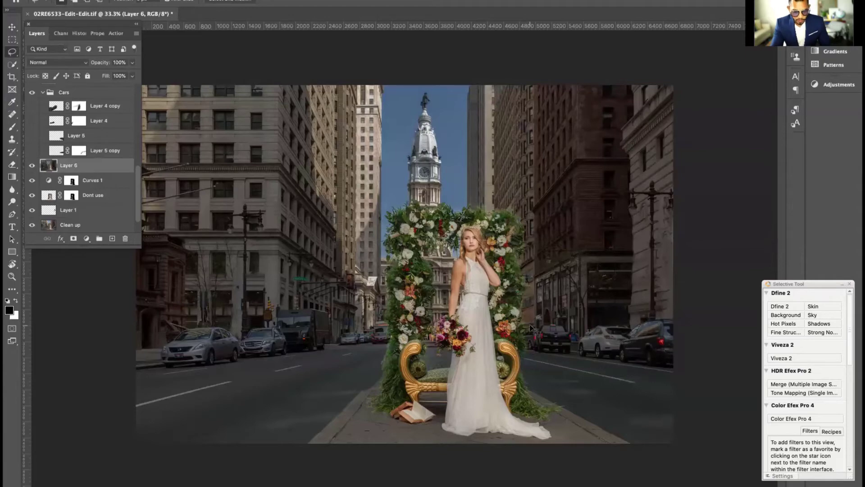
Lasso the right-side parked cars at 100% zoom, then copy them onto Layer 7.
{"action": "key", "text": "super+plus"}
{"action": "key", "text": "super+plus"}
{"action": "key", "text": "super+plus"}
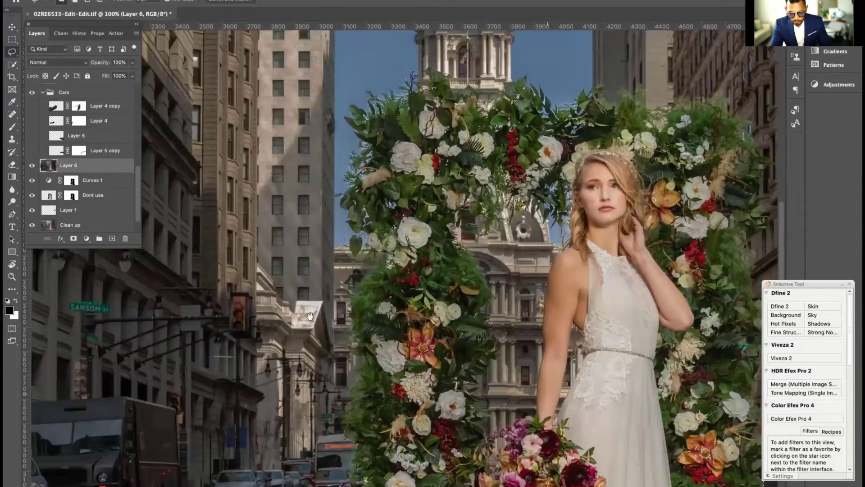
{"action": "scroll", "coordinate": [543, 393], "scroll_direction": "right", "scroll_amount": 10}
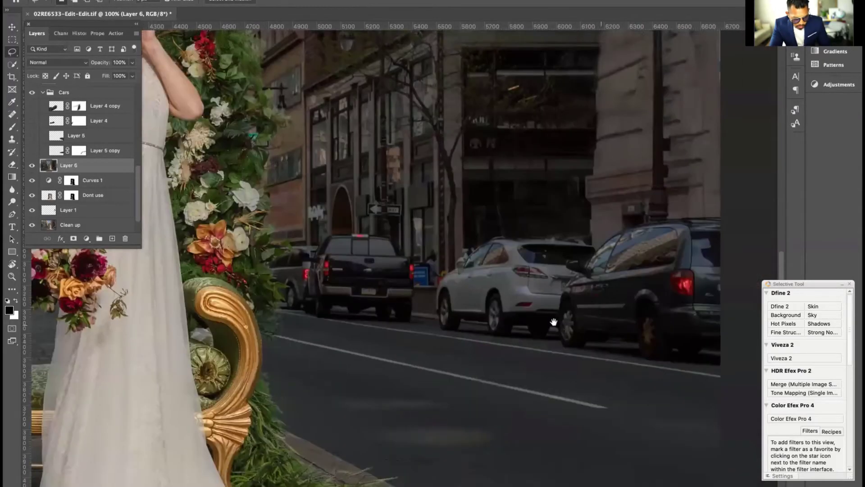
{"action": "scroll", "coordinate": [553, 321], "scroll_direction": "left", "scroll_amount": 1}
{"action": "key", "text": "ctrl+d"}
{"action": "mouse_move", "coordinate": [417, 309]}
{"action": "left_mouse_down"}
{"action": "mouse_move", "coordinate": [446, 313]}
{"action": "mouse_move", "coordinate": [368, 297]}
{"action": "left_mouse_up"}
{"action": "left_click_drag", "start_coordinate": [429, 308], "coordinate": [717, 341]}
{"action": "left_click_drag", "start_coordinate": [568, 346], "coordinate": [604, 348]}
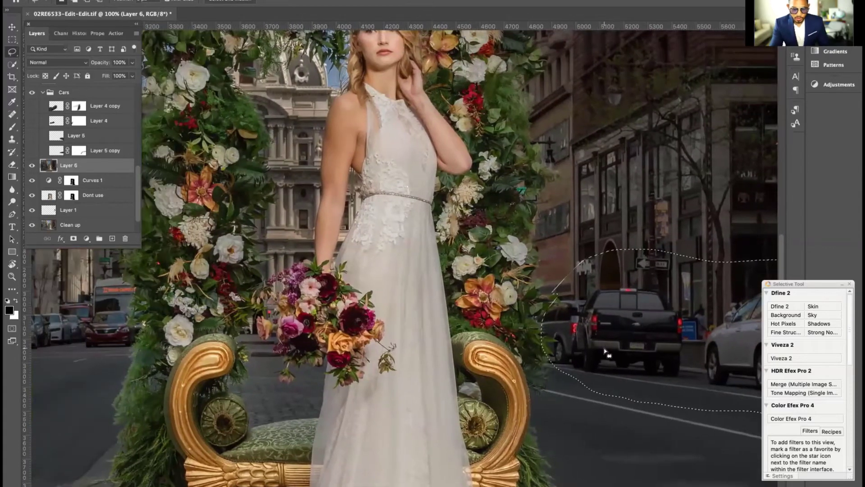
{"action": "key", "text": "ctrl+minus"}
{"action": "key", "text": "ctrl+minus"}
{"action": "key", "text": "ctrl+minus"}
{"action": "key", "text": "ctrl+shift+d"}
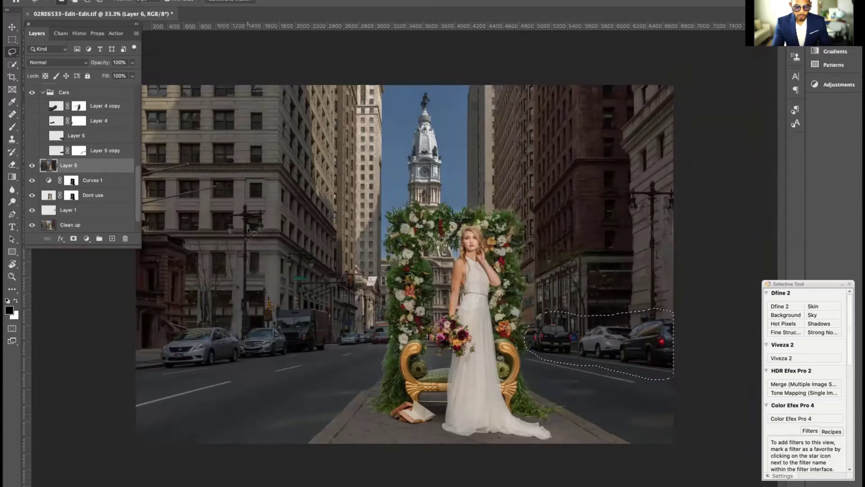
{"action": "key", "text": "ctrl+j"}
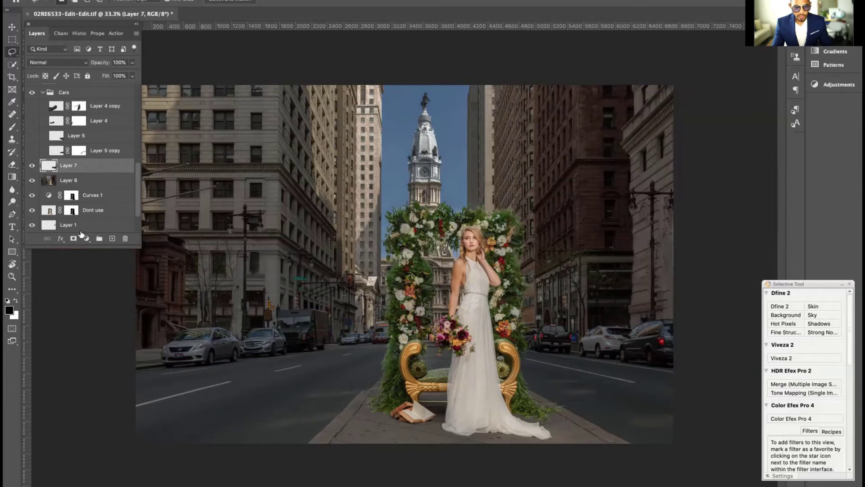
View Layer 7's copied cars alone, restore all layers, and open the Filter menu.
{"action": "left_click", "coordinate": [32, 167], "text": "alt"}
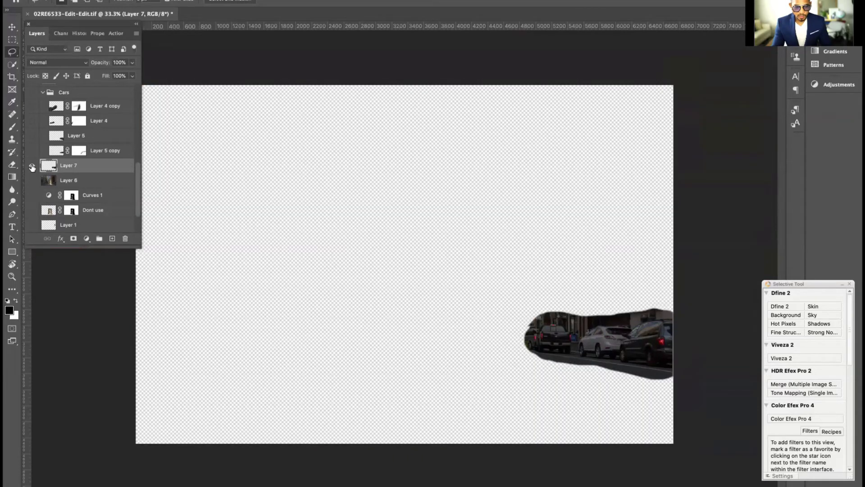
{"action": "left_click", "coordinate": [32, 167], "text": "alt"}
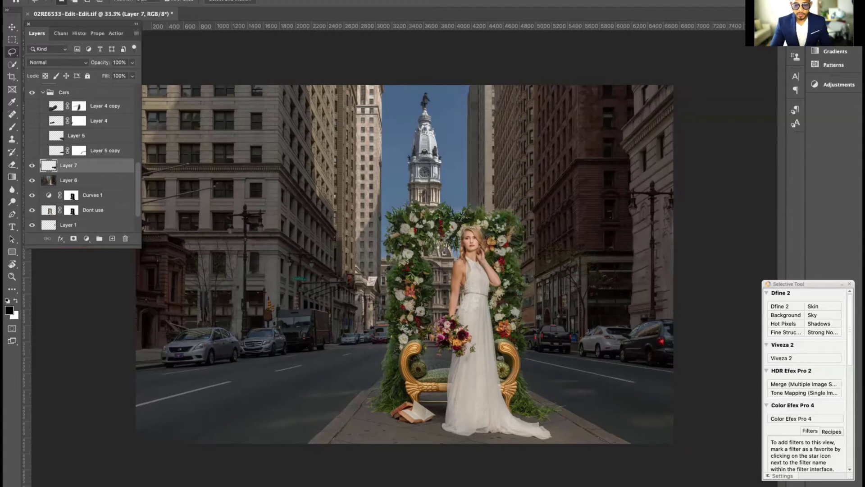
{"action": "left_click", "coordinate": [227, 1]}
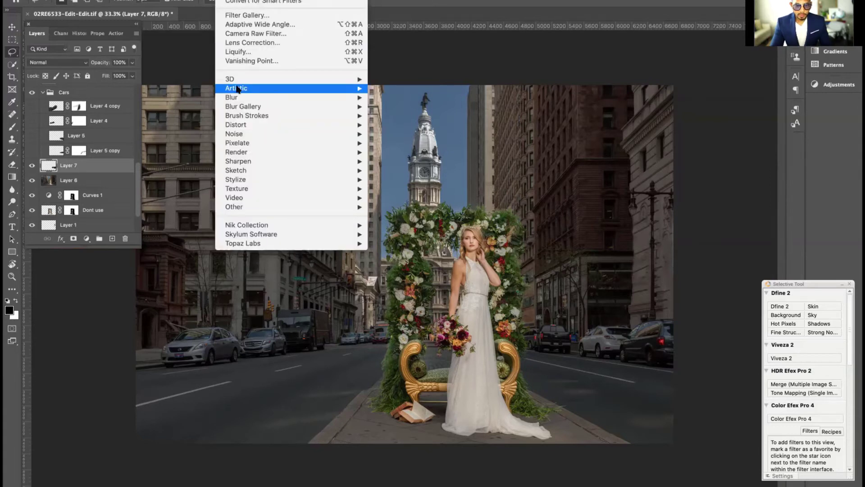
Open Motion Blur and frame the preview on the right-side cars.
{"action": "mouse_move", "coordinate": [239, 99]}
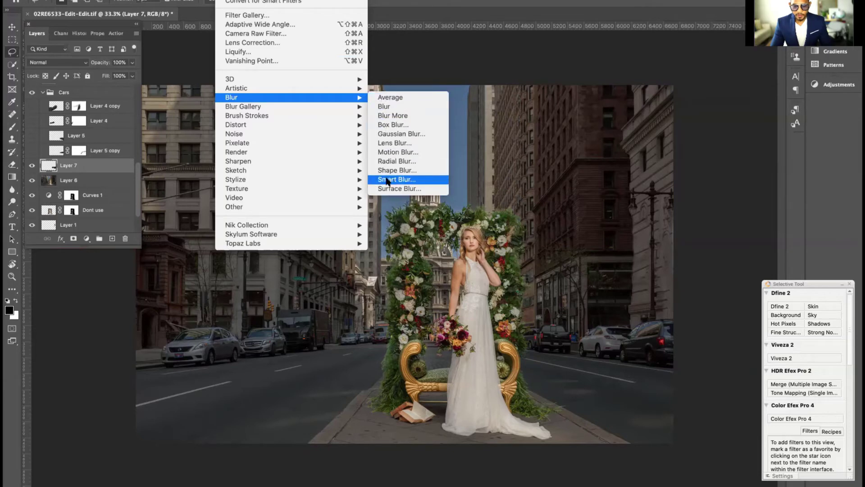
{"action": "left_click", "coordinate": [386, 153]}
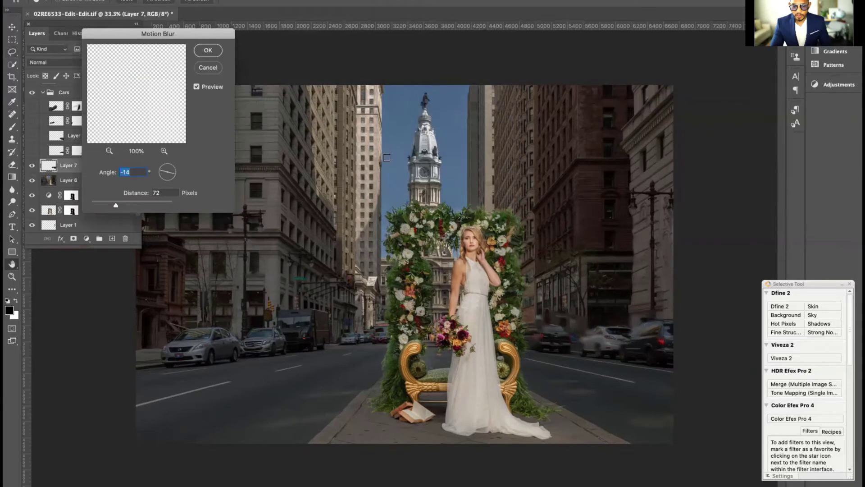
{"action": "left_click_drag", "start_coordinate": [164, 33], "coordinate": [597, 152]}
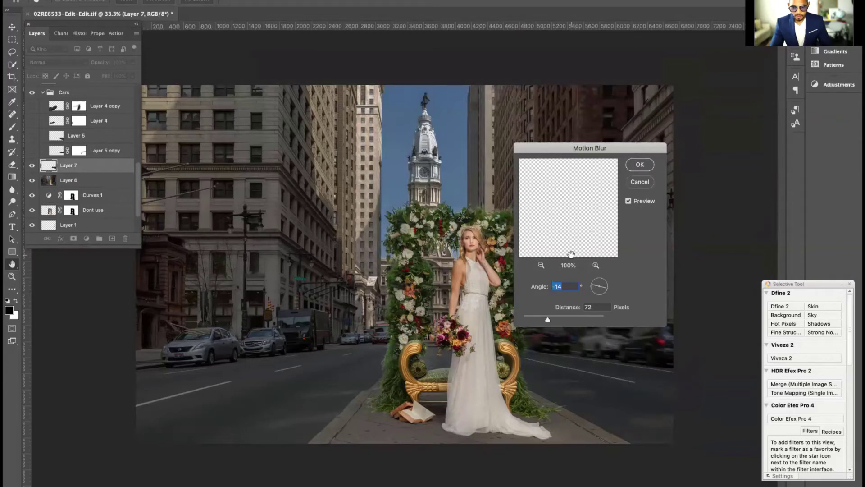
{"action": "left_click", "coordinate": [541, 266]}
{"action": "left_click", "coordinate": [541, 266]}
{"action": "left_click", "coordinate": [541, 266]}
{"action": "left_click", "coordinate": [542, 266]}
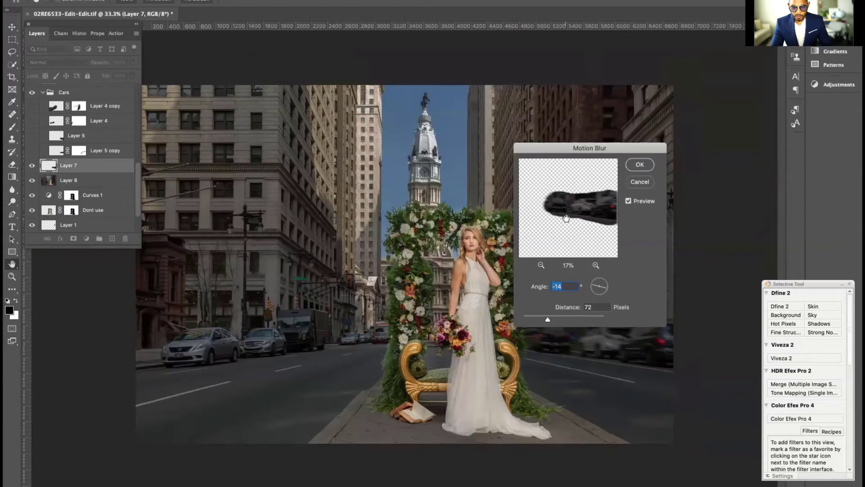
{"action": "left_click", "coordinate": [596, 265]}
{"action": "left_click", "coordinate": [596, 265]}
{"action": "left_click_drag", "start_coordinate": [580, 220], "coordinate": [562, 226]}
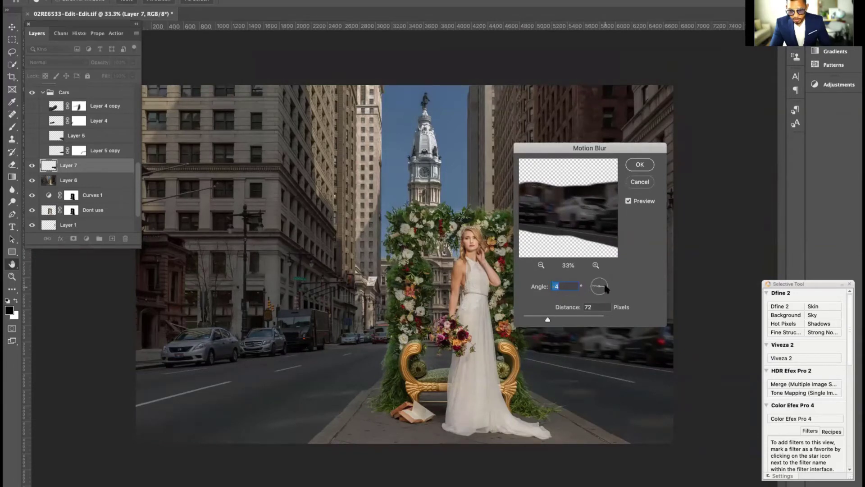
Try blur angles of 90, -11 and -12 while checking the cars in the preview.
{"action": "type", "text": "1"}
{"action": "mouse_move", "coordinate": [606, 288]}
{"action": "left_mouse_down"}
{"action": "mouse_move", "coordinate": [600, 282]}
{"action": "mouse_move", "coordinate": [605, 289]}
{"action": "left_mouse_up"}
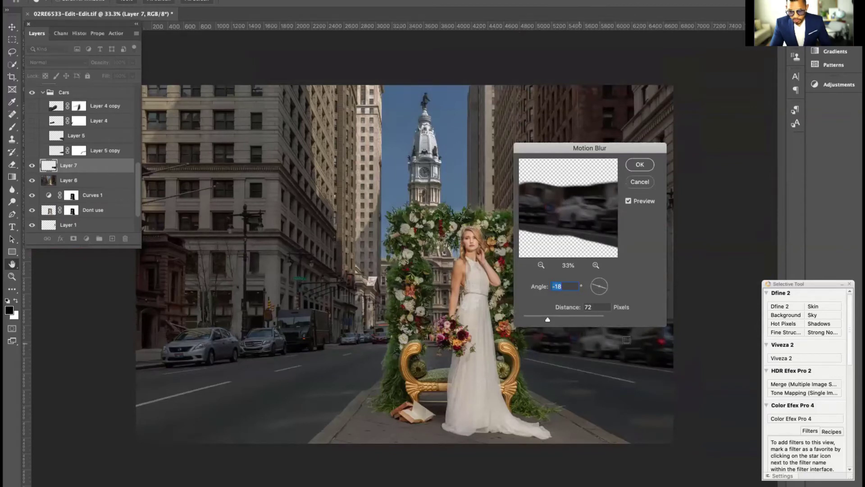
{"action": "left_click_drag", "start_coordinate": [606, 287], "coordinate": [607, 285]}
{"action": "key", "text": "Down"}
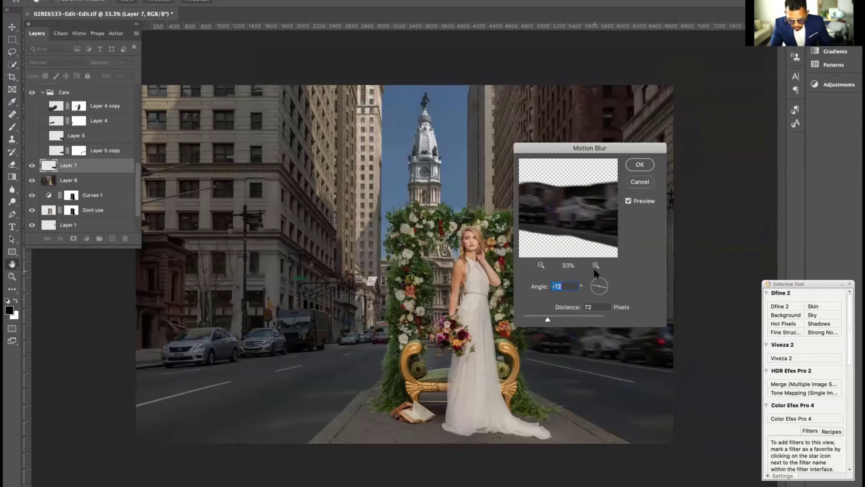
{"action": "left_click", "coordinate": [596, 266]}
{"action": "left_click", "coordinate": [596, 265]}
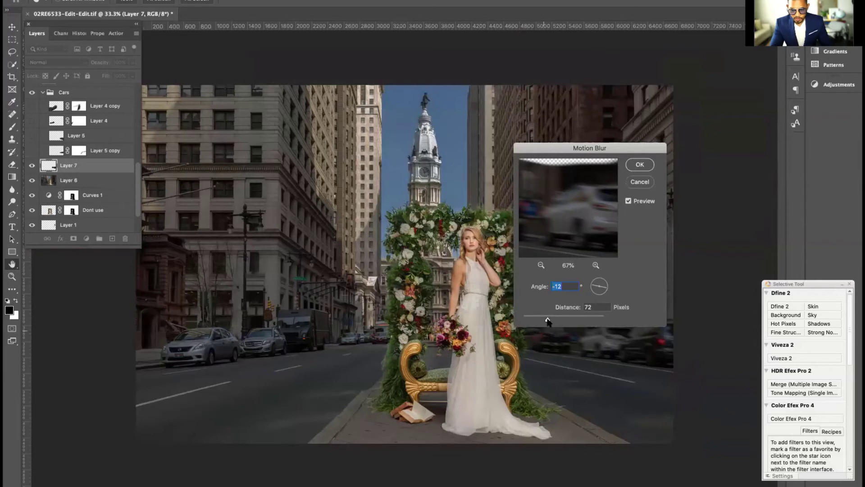
{"action": "left_click", "coordinate": [541, 266]}
{"action": "left_click", "coordinate": [541, 265]}
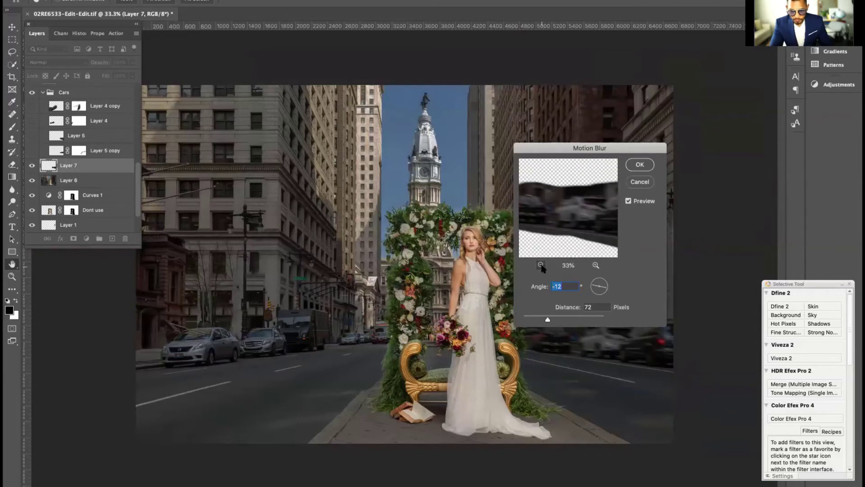
{"action": "left_click", "coordinate": [542, 266]}
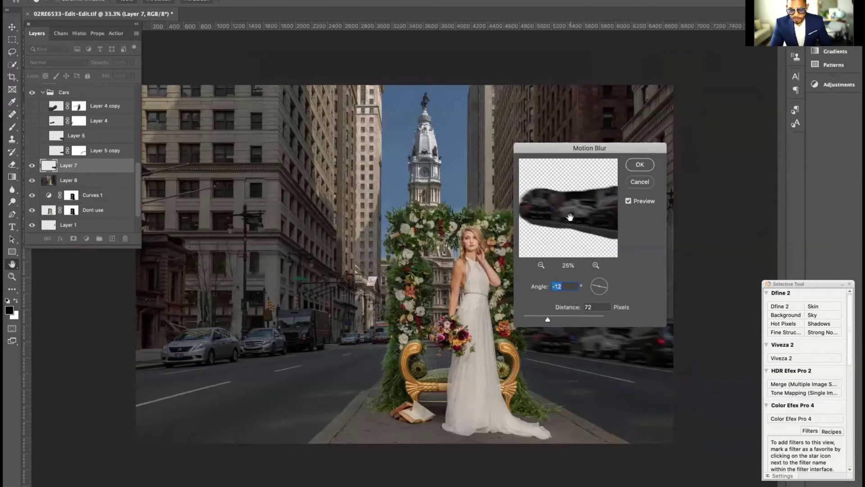
{"action": "left_click", "coordinate": [595, 265]}
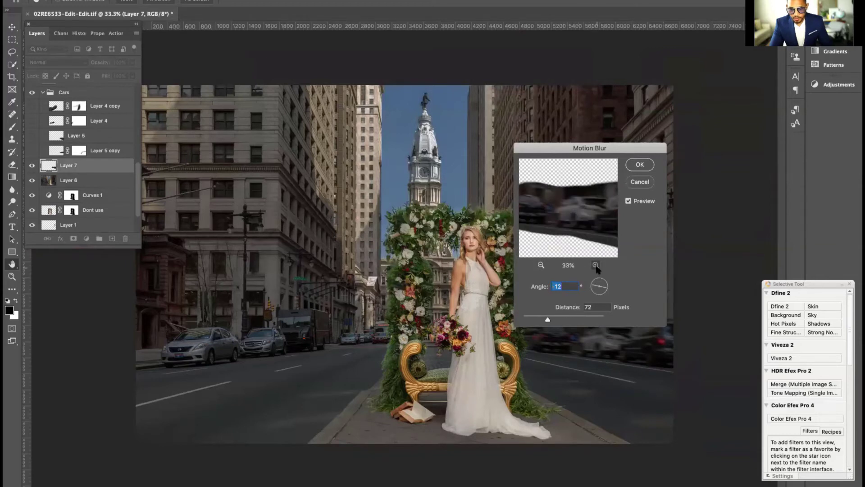
{"action": "left_click", "coordinate": [596, 265]}
{"action": "left_click", "coordinate": [596, 265]}
Apply the motion blur with Angle -5 and Distance 176 px.
{"action": "left_click_drag", "start_coordinate": [548, 319], "coordinate": [559, 321]}
{"action": "left_click_drag", "start_coordinate": [600, 290], "coordinate": [605, 288]}
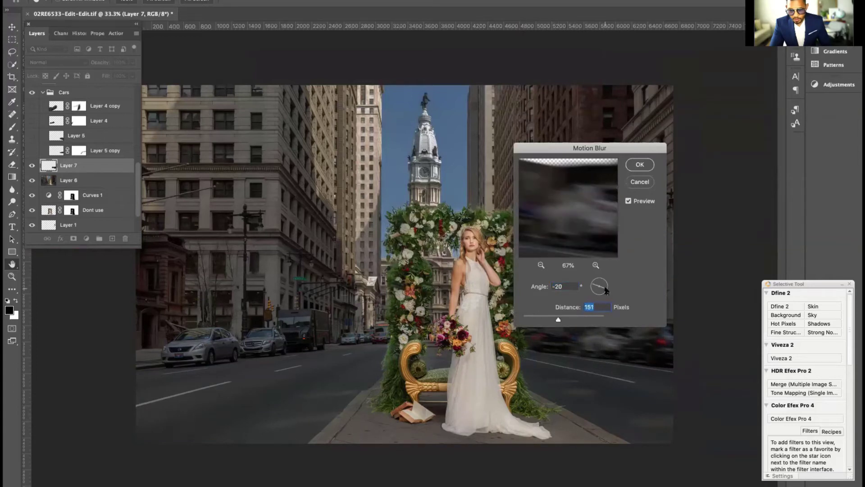
{"action": "key", "text": "shift+Tab"}
{"action": "mouse_move", "coordinate": [558, 319]}
{"action": "left_mouse_down"}
{"action": "mouse_move", "coordinate": [530, 321]}
{"action": "mouse_move", "coordinate": [561, 320]}
{"action": "left_mouse_up"}
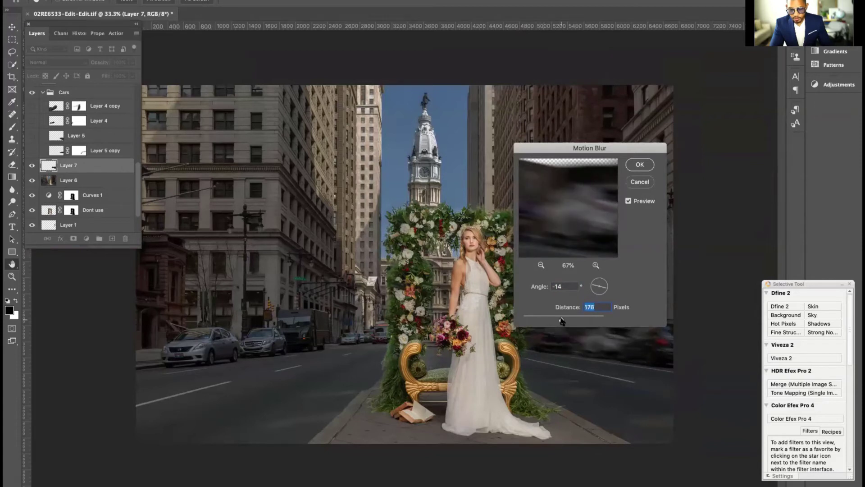
{"action": "left_click_drag", "start_coordinate": [605, 290], "coordinate": [608, 289]}
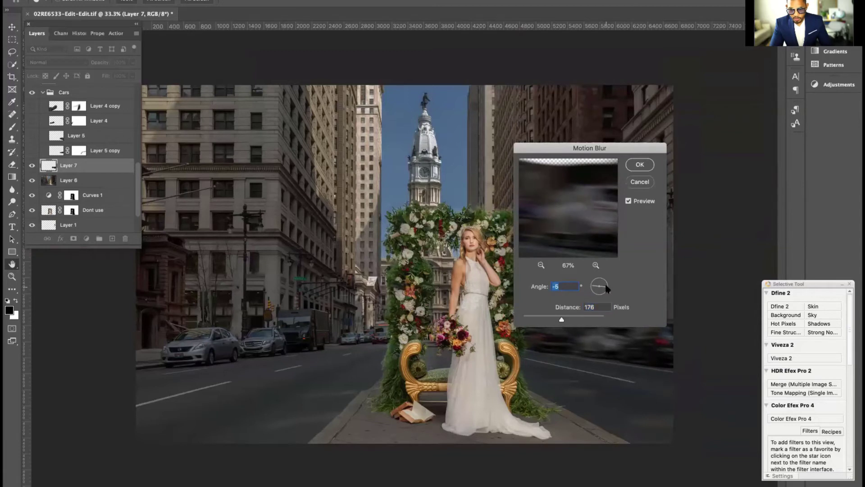
{"action": "left_click", "coordinate": [636, 166]}
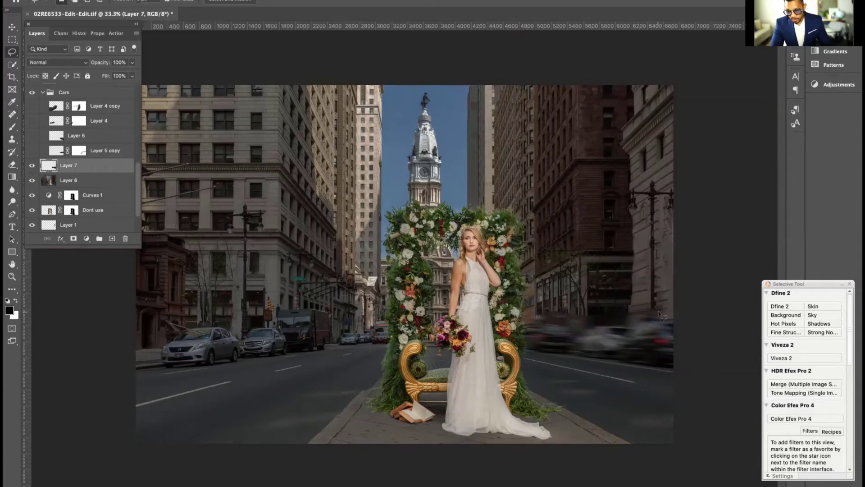
Add a white mask to Layer 7, ready a 250 px brush, and target its pixels for transforming.
{"action": "left_click", "coordinate": [73, 239]}
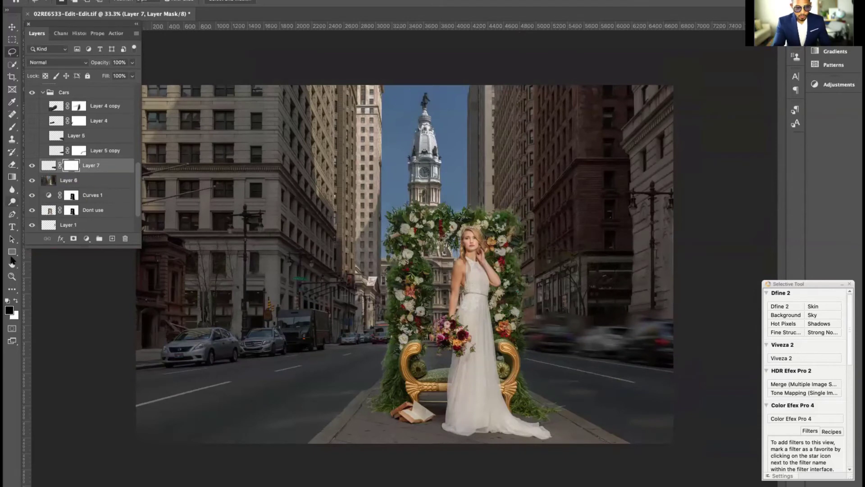
{"action": "key", "text": "b"}
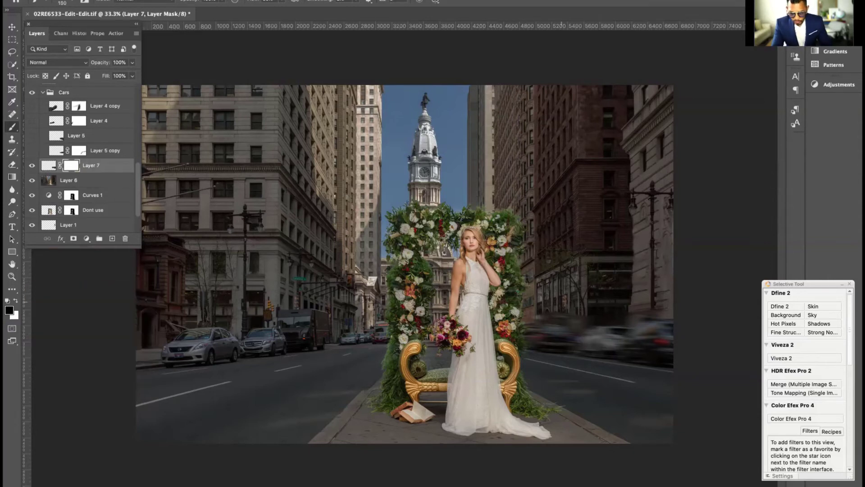
{"action": "key", "text": "bracketright"}
{"action": "scroll", "coordinate": [569, 303], "scroll_direction": "up", "scroll_amount": 1}
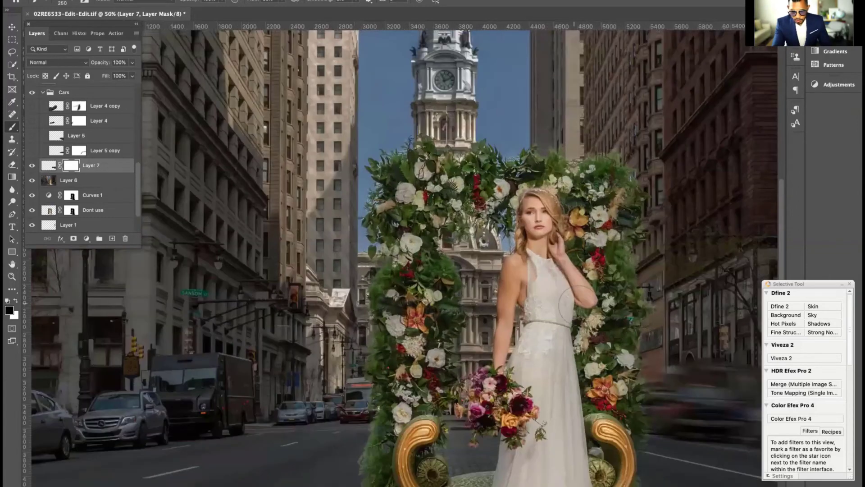
{"action": "scroll", "coordinate": [569, 303], "scroll_direction": "up", "scroll_amount": 1}
{"action": "scroll", "coordinate": [446, 297], "scroll_direction": "right", "scroll_amount": 3}
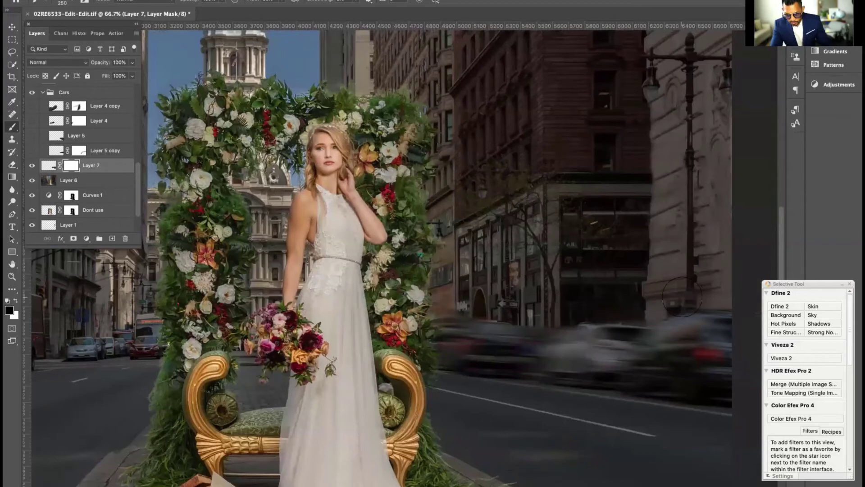
{"action": "scroll", "coordinate": [533, 284], "scroll_direction": "right", "scroll_amount": 10}
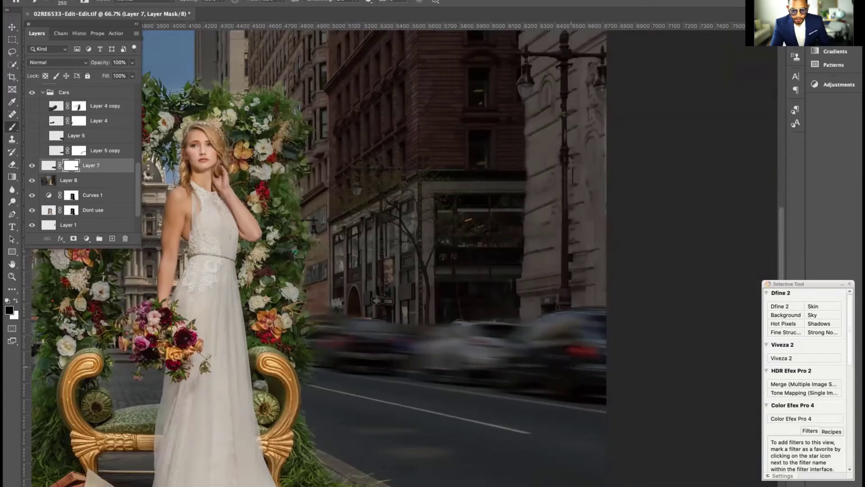
{"action": "left_click", "coordinate": [48, 166]}
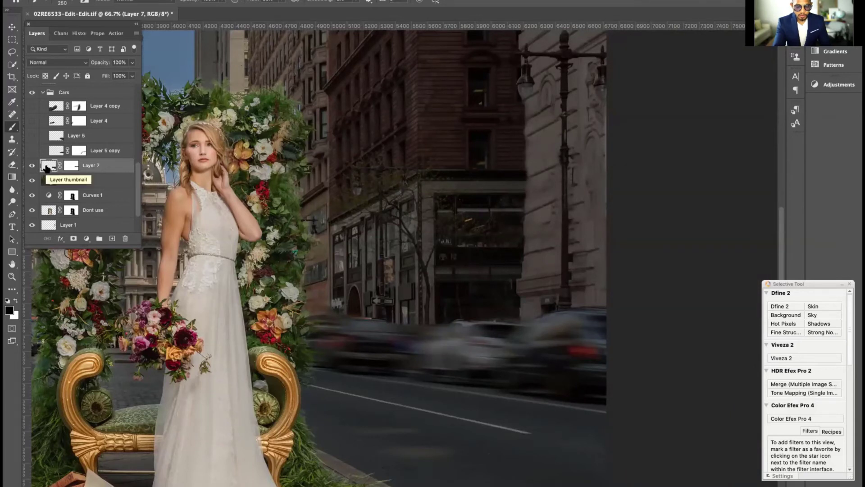
{"action": "key", "text": "ctrl+t"}
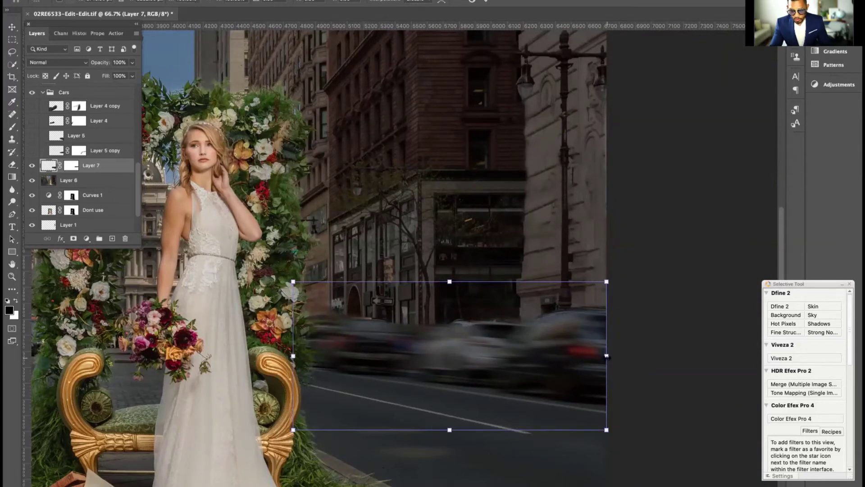
Stretch the blurred cars past the image's right edge and commit the transform.
{"action": "left_click_drag", "start_coordinate": [607, 356], "coordinate": [634, 339]}
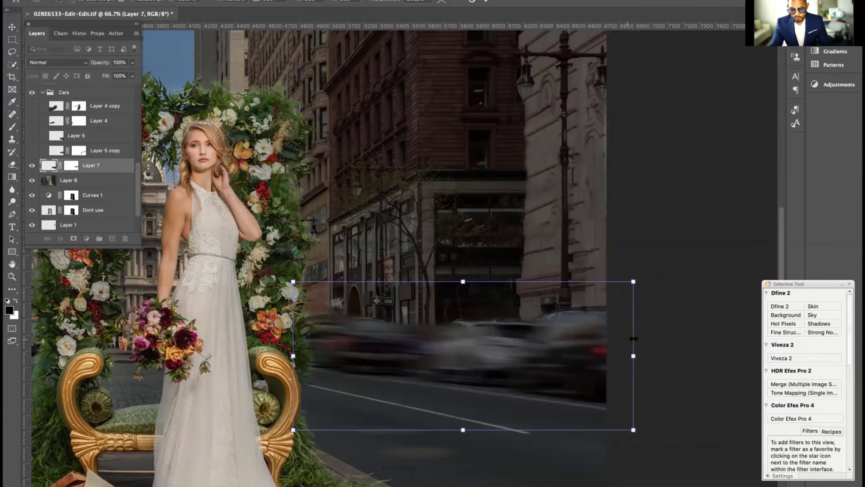
{"action": "key", "text": "Return"}
{"action": "key", "text": "b"}
Target Layer 7's mask with a white 125 px brush for touching up.
{"action": "left_click", "coordinate": [63, 166]}
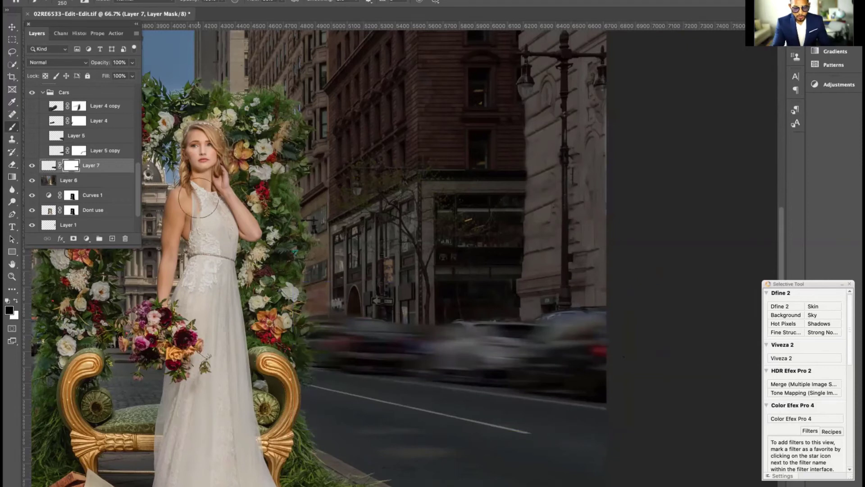
{"action": "key", "text": "x"}
{"action": "key", "text": "bracketleft"}
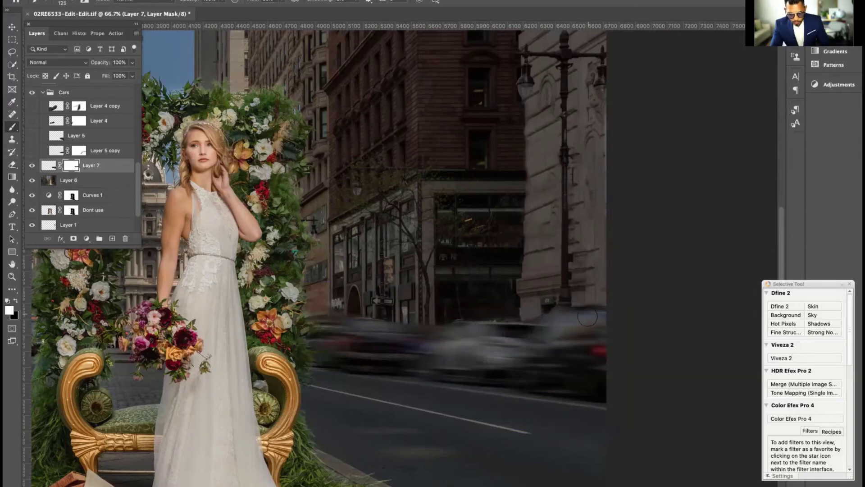
{"action": "key", "text": "super+minus"}
{"action": "key", "text": "super+minus"}
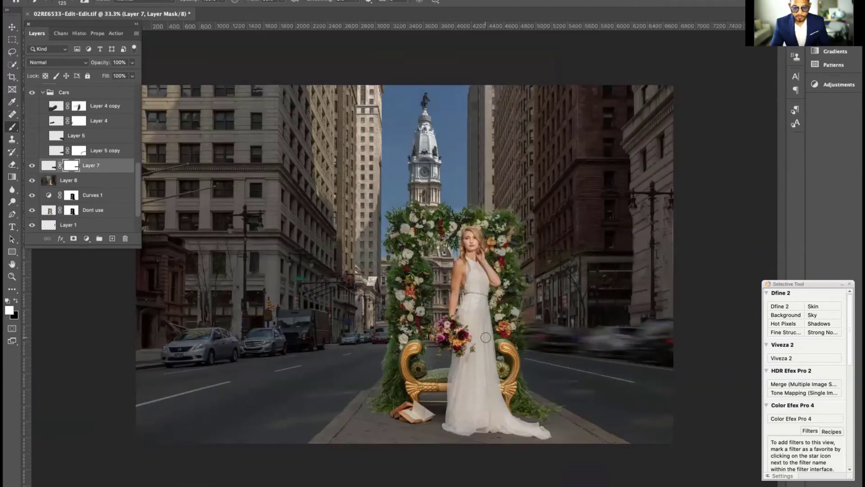
Compare Layer 5 against Layer 5 copy and settle on Layer 5 for the right-side cars.
{"action": "left_click", "coordinate": [32, 151]}
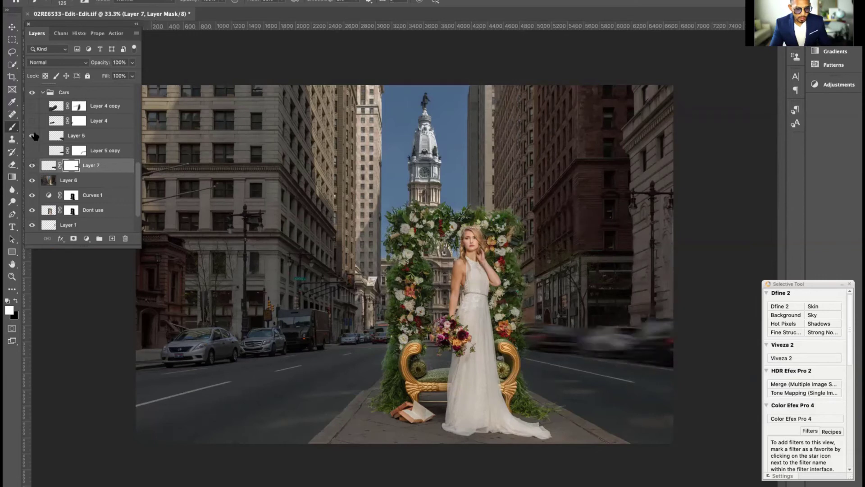
{"action": "left_click", "coordinate": [31, 135]}
{"action": "left_click", "coordinate": [34, 136]}
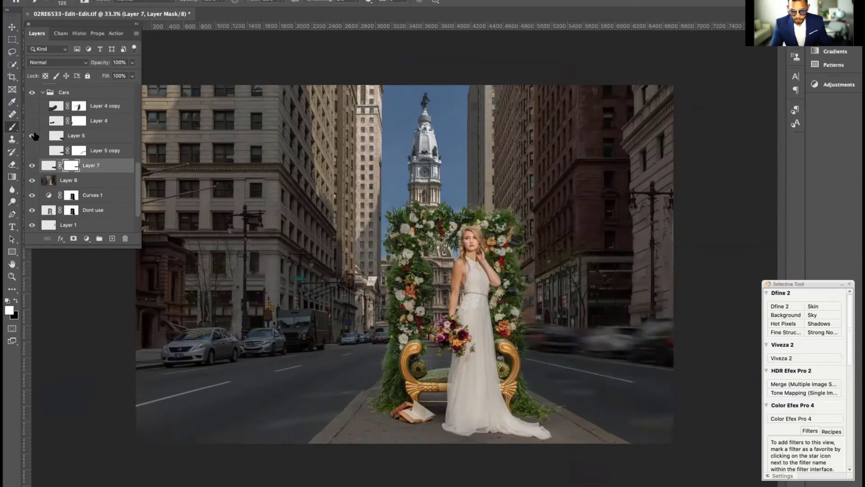
{"action": "left_click", "coordinate": [34, 136]}
{"action": "left_click", "coordinate": [33, 136]}
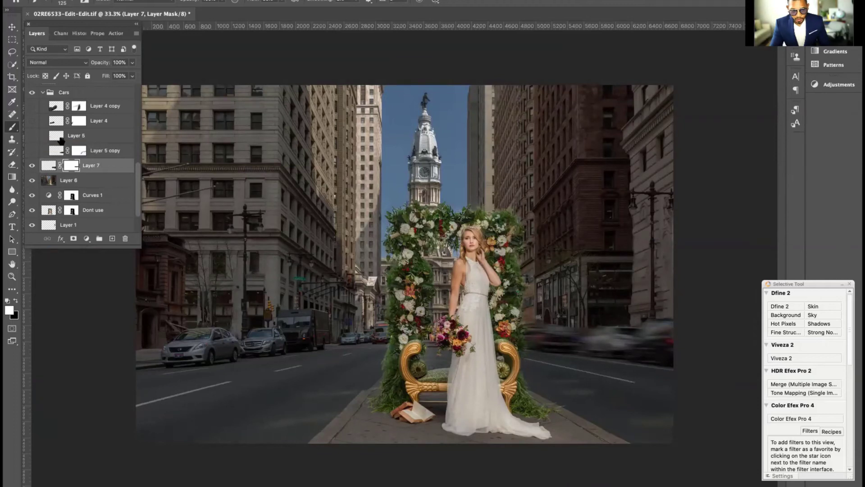
{"action": "left_click", "coordinate": [57, 137]}
{"action": "left_click", "coordinate": [32, 136]}
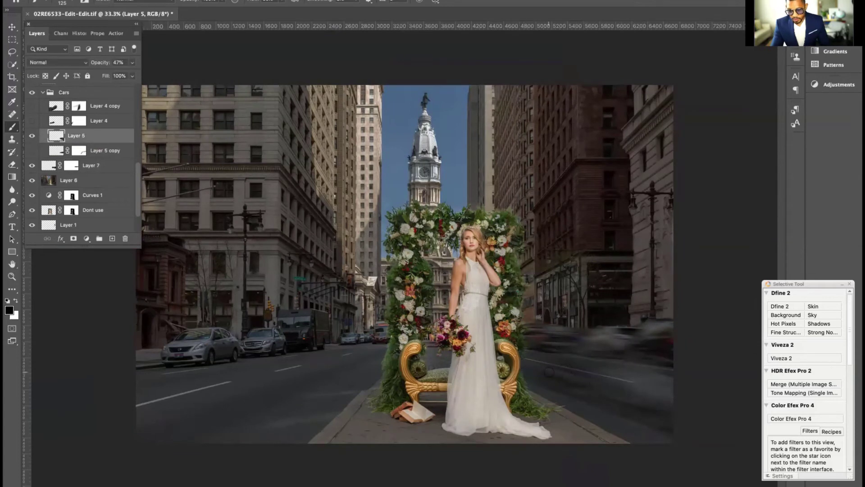
Check Layer 5 in Free Transform, commit, and show Layer 4's blurred left-side cars.
{"action": "key", "text": "ctrl+t"}
{"action": "key", "text": "ctrl+minus"}
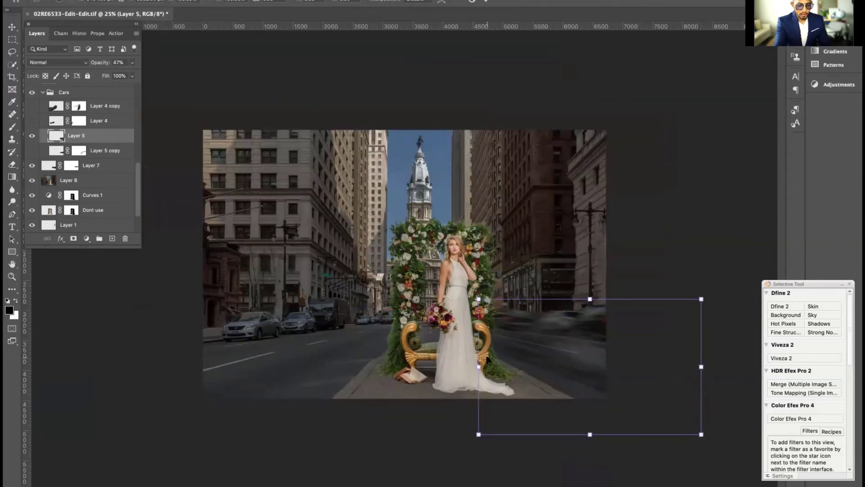
{"action": "key", "text": "Return"}
{"action": "key", "text": "b"}
{"action": "left_click", "coordinate": [32, 121]}
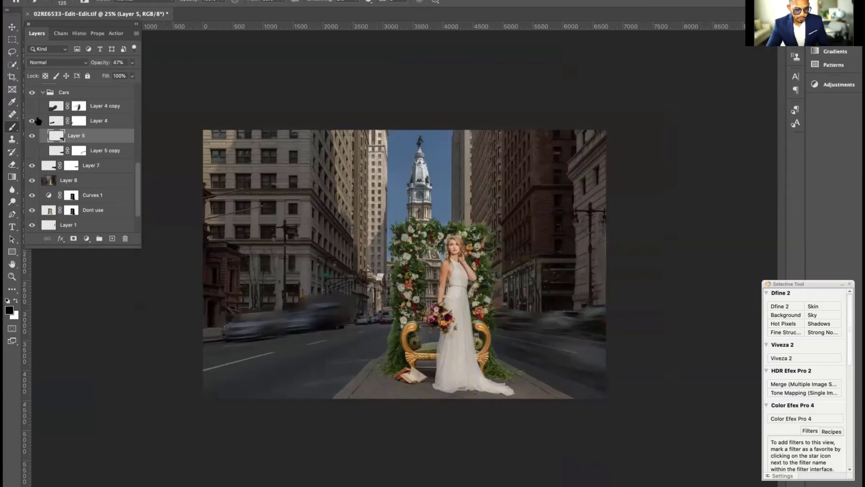
{"action": "scroll", "coordinate": [139, 203], "scroll_direction": "down", "scroll_amount": 2}
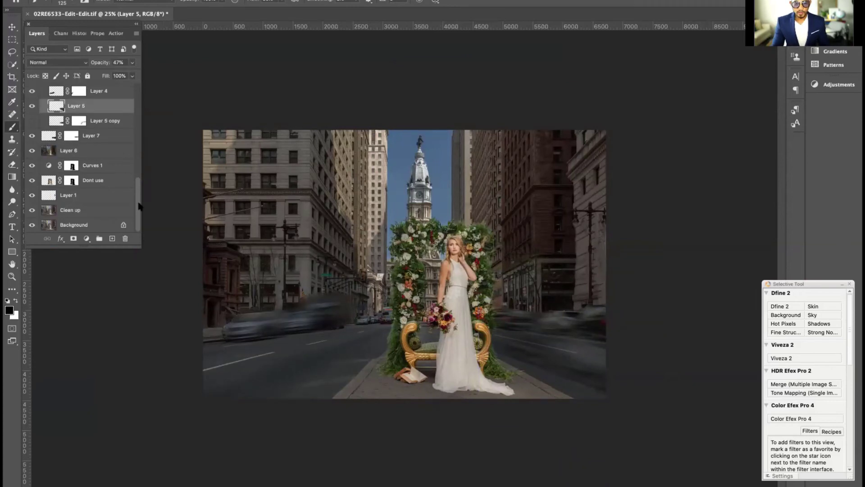